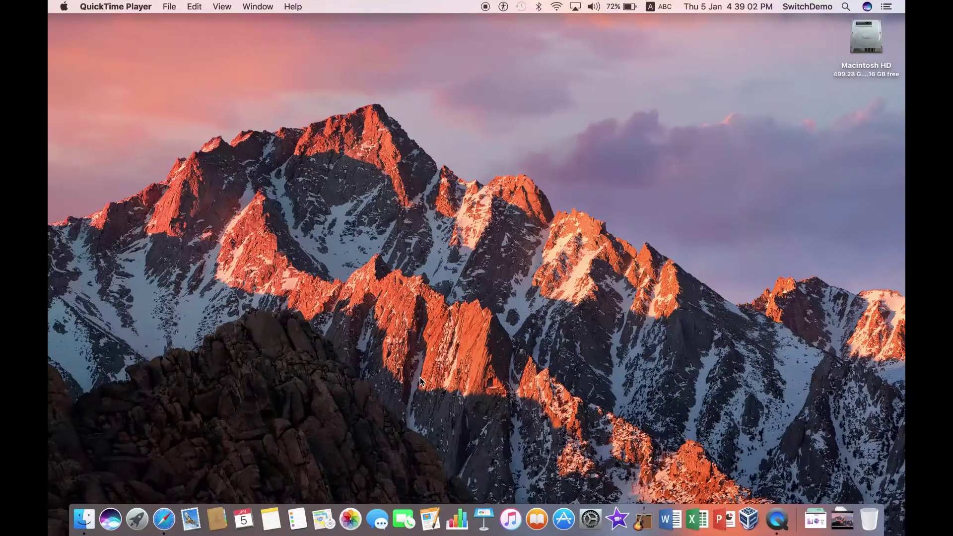
Step: Switch from QuickTime Player to Finder and launch Mail from the Dock
{"action": "left_click", "coordinate": [407, 368]}
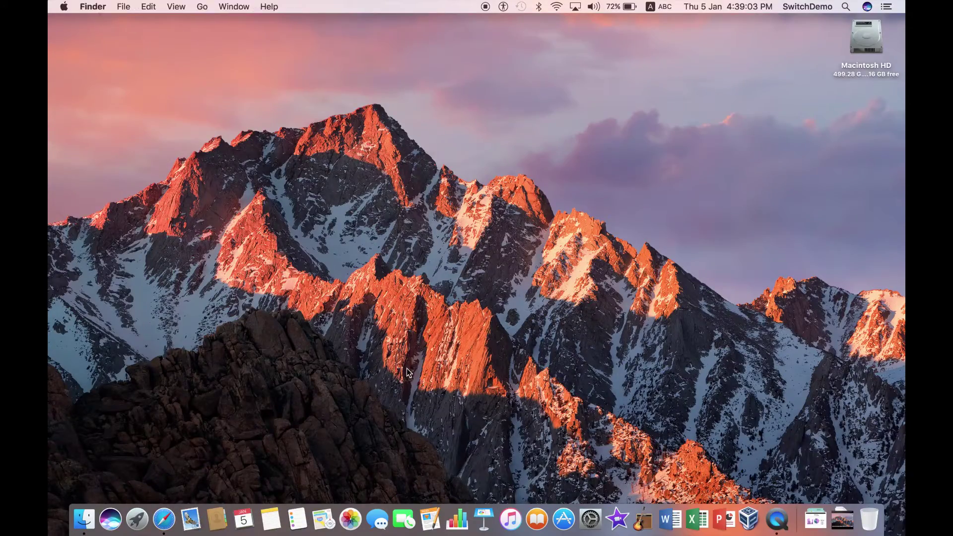
{"action": "left_click", "coordinate": [187, 534]}
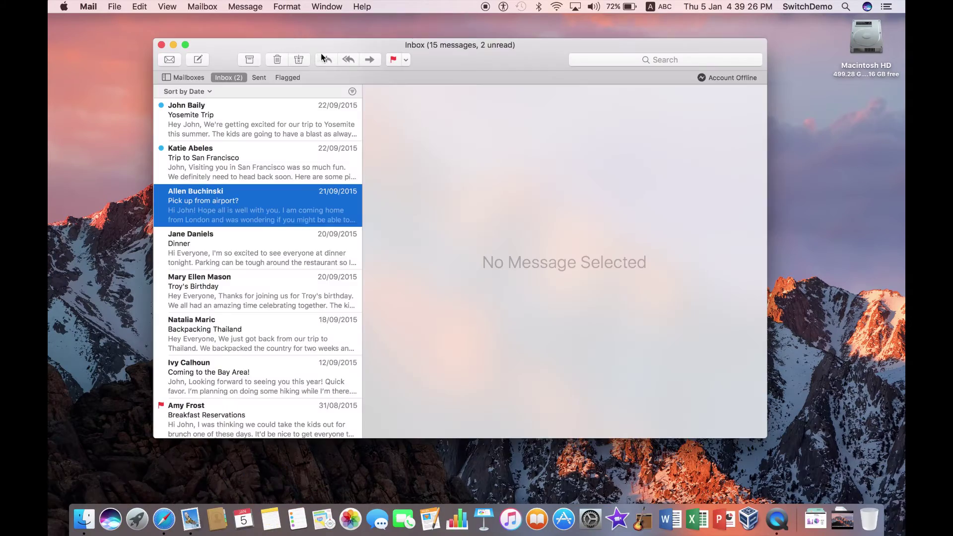
Step: Reposition the Mail window, set its toolbar to Icon and Text, and start a blank message
{"action": "mouse_move", "coordinate": [458, 49]}
{"action": "left_mouse_down"}
{"action": "mouse_move", "coordinate": [432, 68]}
{"action": "mouse_move", "coordinate": [460, 46]}
{"action": "left_mouse_up"}
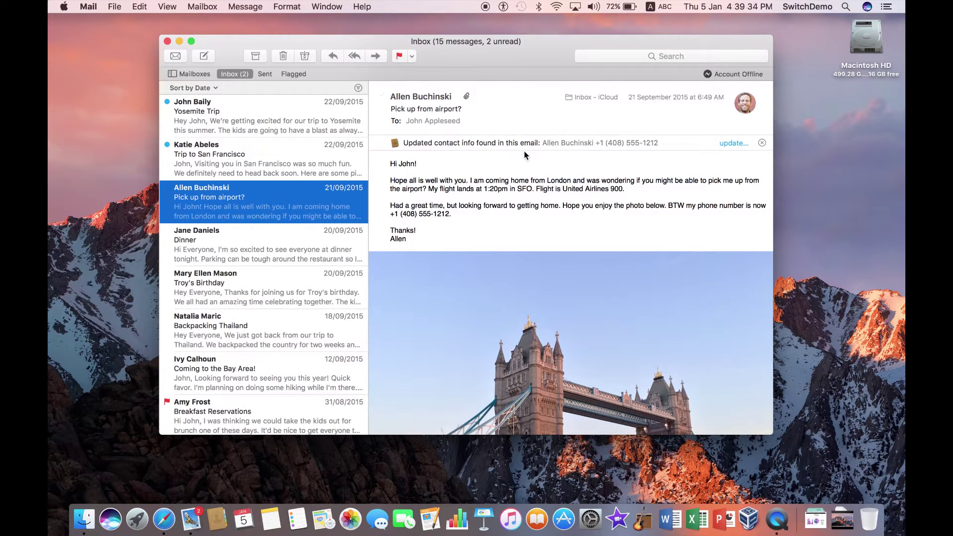
{"action": "left_click_drag", "start_coordinate": [469, 44], "coordinate": [457, 48]}
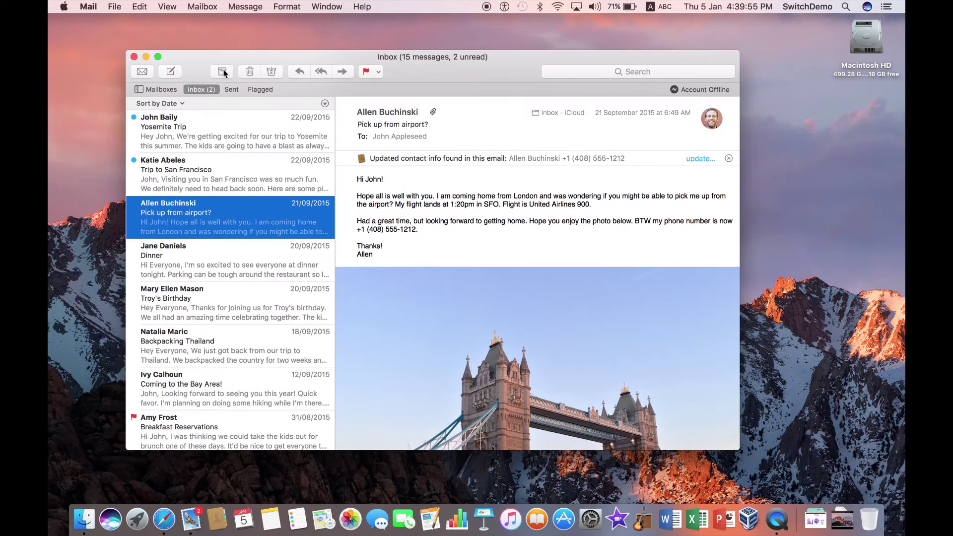
{"action": "left_click", "coordinate": [167, 6]}
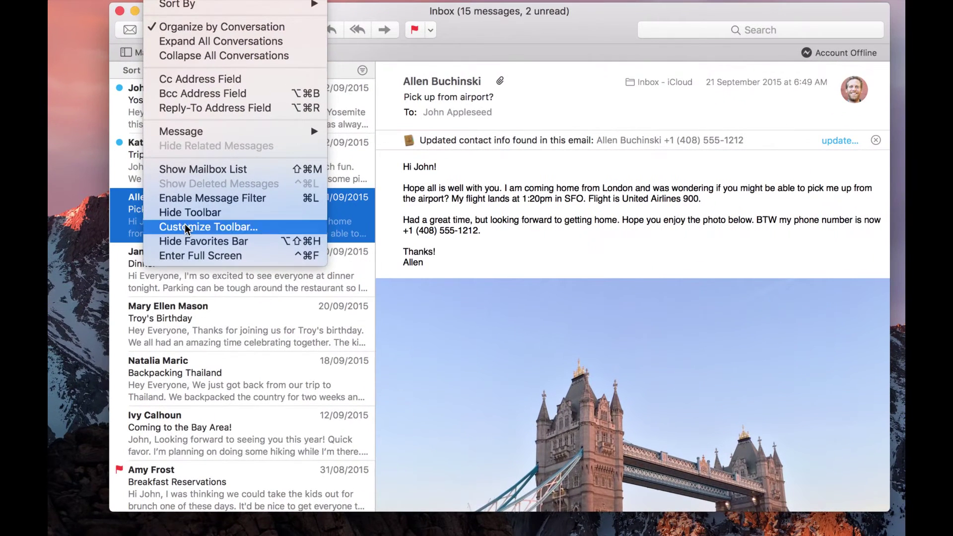
{"action": "left_click", "coordinate": [187, 228]}
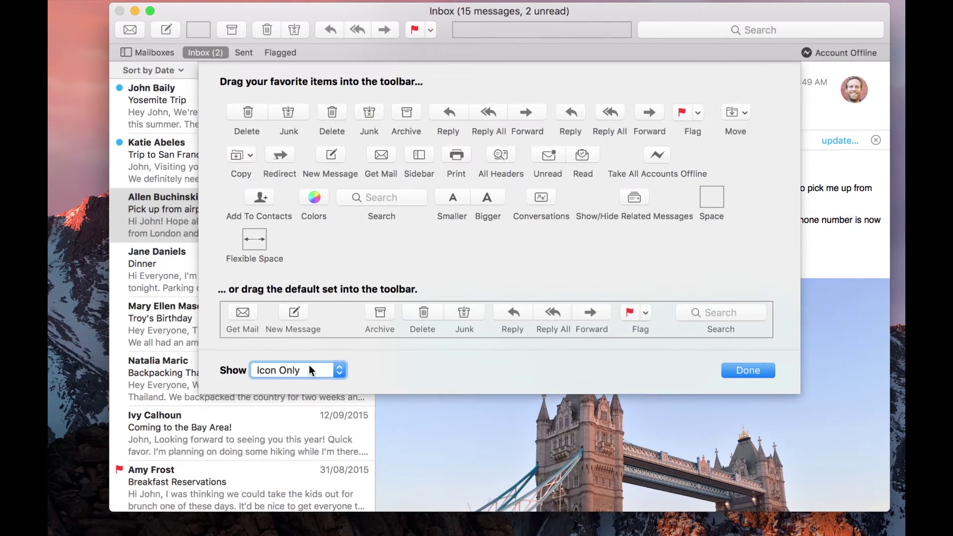
{"action": "left_click", "coordinate": [308, 368]}
{"action": "left_click", "coordinate": [303, 358]}
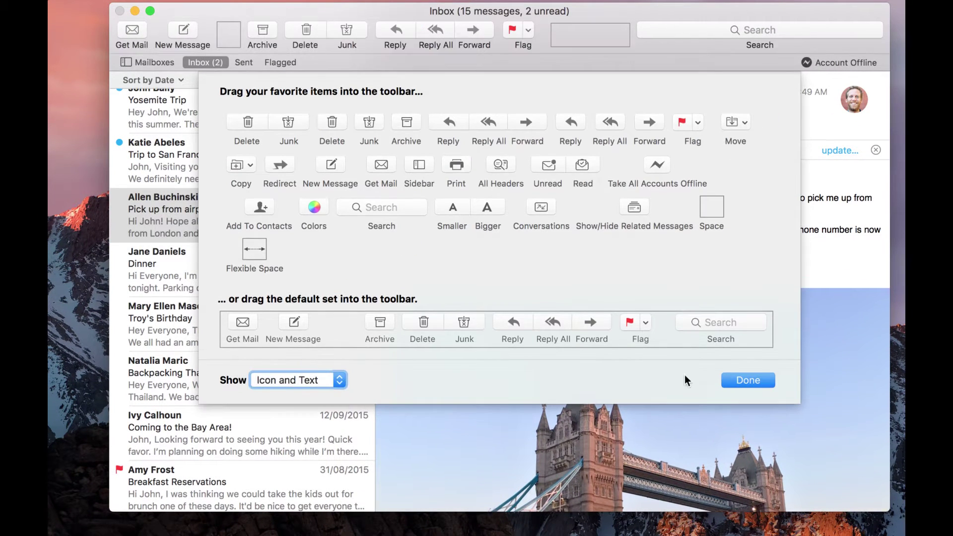
{"action": "left_click", "coordinate": [742, 371]}
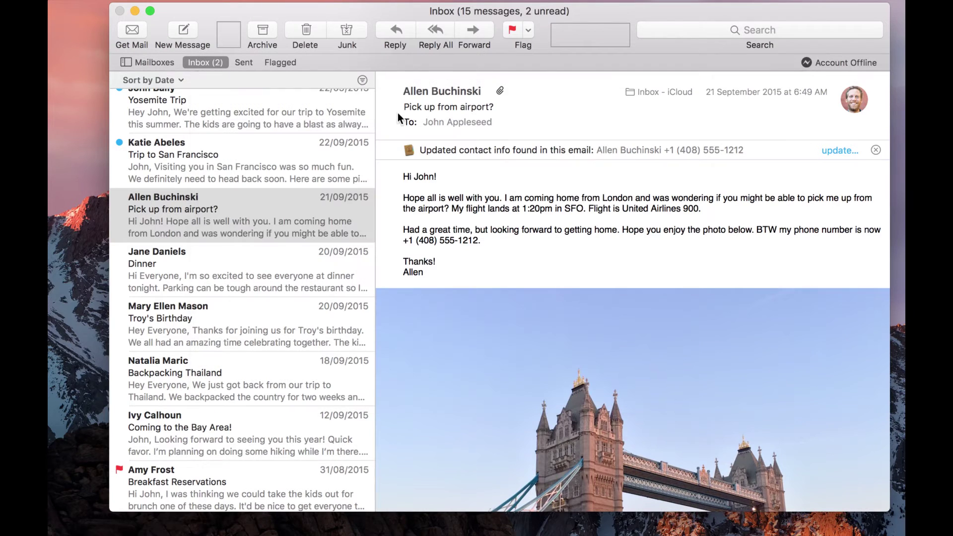
{"action": "left_click", "coordinate": [181, 28]}
Step: Write 'Hello To All Viewers!' and a signature line in the message body
{"action": "left_click_drag", "start_coordinate": [240, 47], "coordinate": [307, 88]}
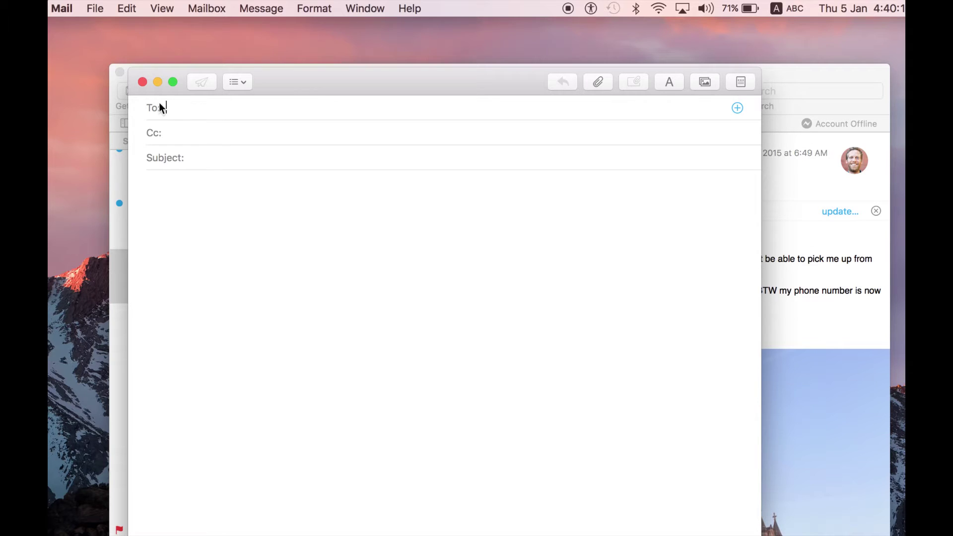
{"action": "left_click", "coordinate": [215, 216]}
{"action": "type", "text": "Hell"}
{"action": "type", "text": "o To All "}
{"action": "type", "text": "Vierwer"}
{"action": "key", "text": "BackSpace"}
{"action": "key", "text": "BackSpace"}
{"action": "key", "text": "BackSpace"}
{"action": "key", "text": "BackSpace"}
{"action": "type", "text": "wers!  -"}
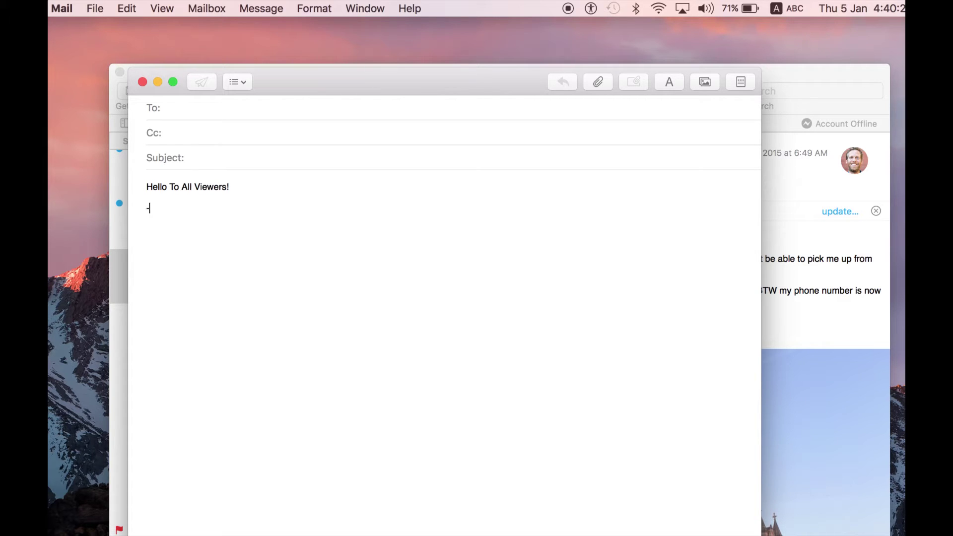
{"action": "type", "text": " Kant"}
Step: Step through the To, Cc and Subject fields, ending back in To
{"action": "left_click", "coordinate": [207, 109]}
{"action": "left_click", "coordinate": [214, 134]}
{"action": "left_click", "coordinate": [225, 162]}
{"action": "left_click", "coordinate": [208, 106]}
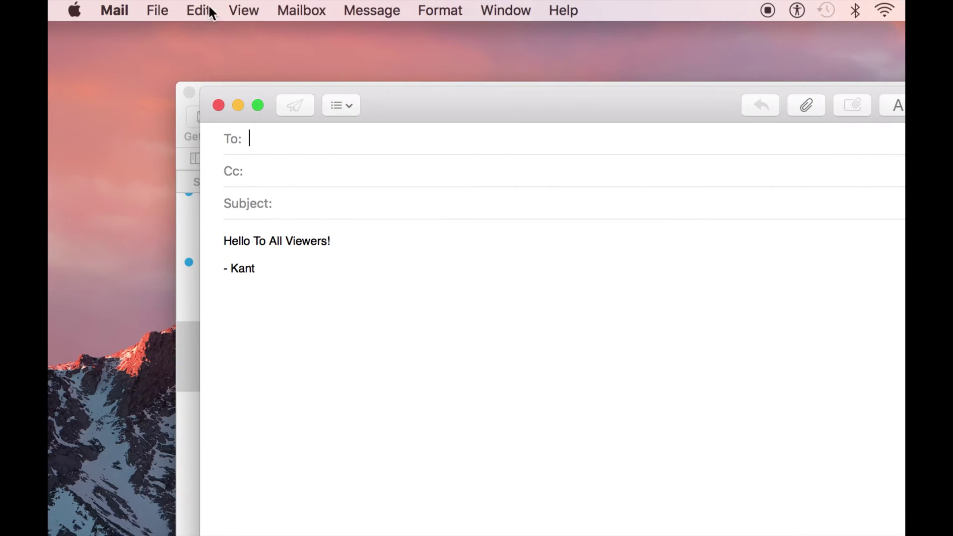
Step: Add Bcc and Reply To address fields to the message from the View menu
{"action": "left_click", "coordinate": [169, 7]}
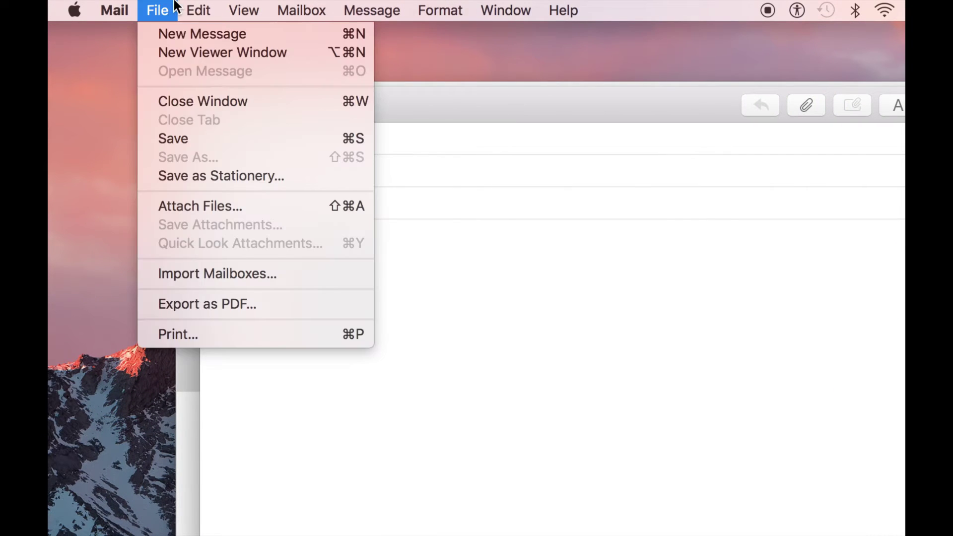
{"action": "mouse_move", "coordinate": [200, 2]}
{"action": "mouse_move", "coordinate": [246, 9]}
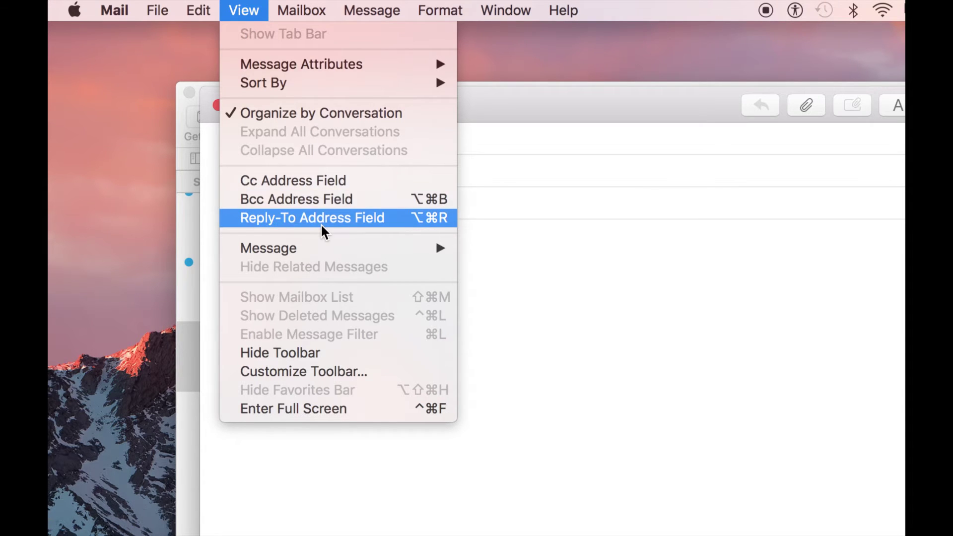
{"action": "left_click", "coordinate": [258, 201]}
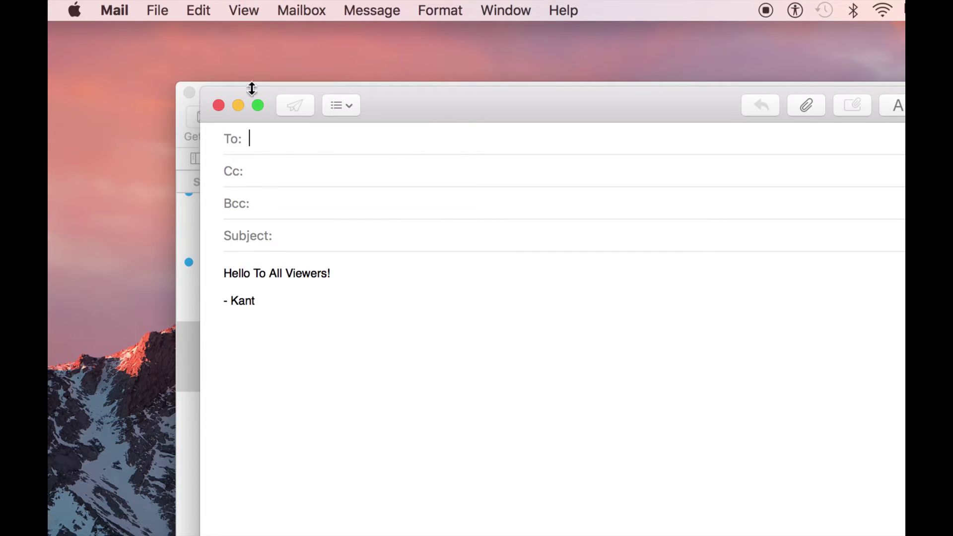
{"action": "left_click", "coordinate": [244, 11]}
{"action": "left_click", "coordinate": [266, 219]}
Step: Keep the Cc Address Field shown and close the View menu
{"action": "left_click", "coordinate": [254, 9]}
{"action": "left_click", "coordinate": [252, 180]}
{"action": "left_click", "coordinate": [243, 10]}
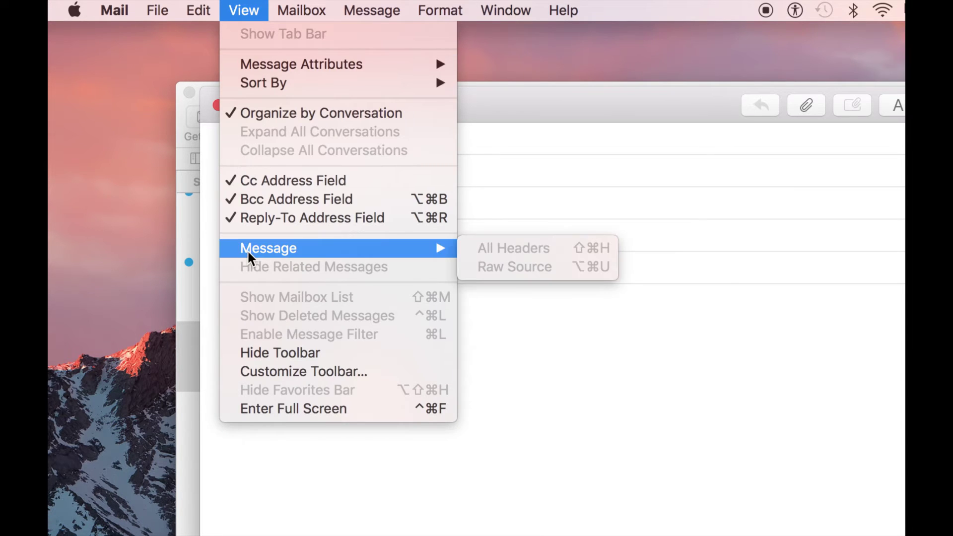
{"action": "left_click", "coordinate": [496, 332]}
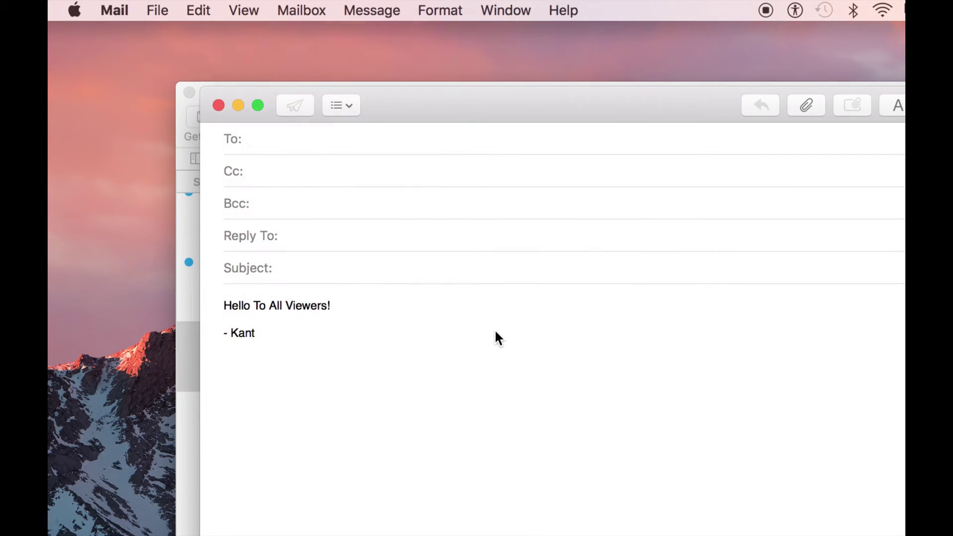
Step: Type a stray character in the To field and delete it, leaving To empty
{"action": "left_click", "coordinate": [261, 143]}
{"action": "type", "text": "y"}
{"action": "key", "text": "BackSpace"}
{"action": "key", "text": "BackSpace"}
{"action": "left_click", "coordinate": [256, 169]}
{"action": "left_click", "coordinate": [272, 202]}
{"action": "left_click", "coordinate": [266, 205]}
{"action": "left_click", "coordinate": [265, 178]}
{"action": "left_click", "coordinate": [262, 137]}
{"action": "left_click", "coordinate": [279, 177]}
{"action": "left_click", "coordinate": [270, 138]}
{"action": "left_click", "coordinate": [277, 173]}
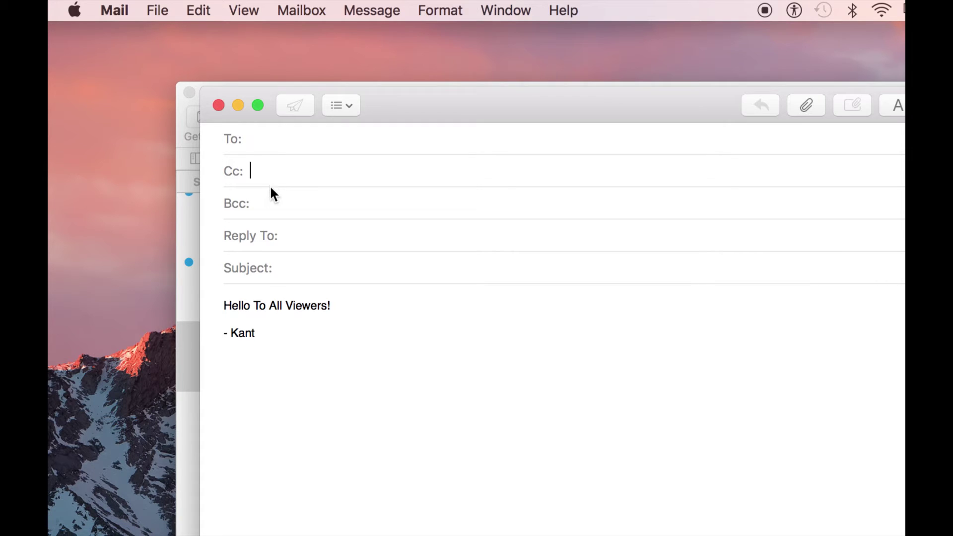
{"action": "left_click", "coordinate": [301, 237]}
{"action": "left_click", "coordinate": [261, 167]}
{"action": "left_click", "coordinate": [286, 201]}
{"action": "left_click", "coordinate": [304, 238]}
{"action": "left_click", "coordinate": [300, 273]}
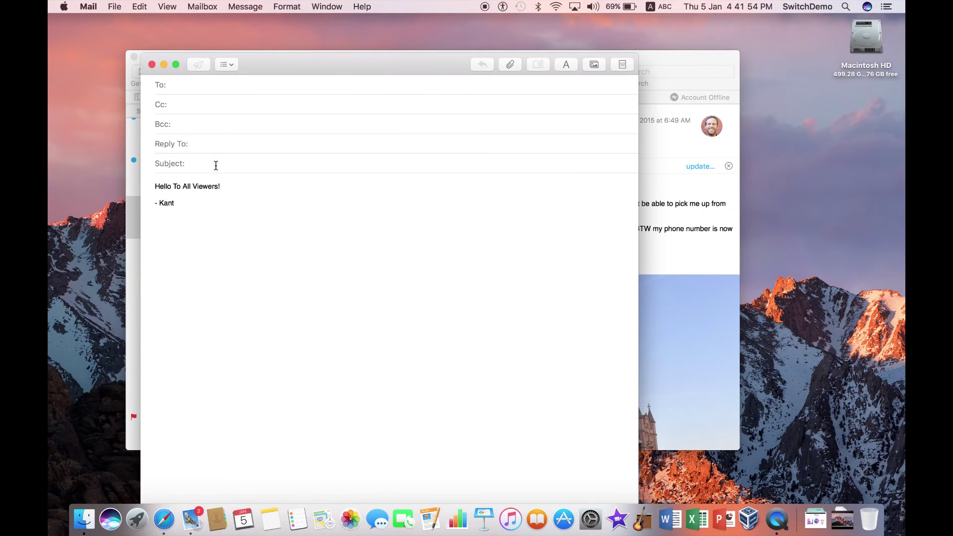
{"action": "left_click_drag", "start_coordinate": [347, 61], "coordinate": [318, 34]}
{"action": "left_click", "coordinate": [167, 6]}
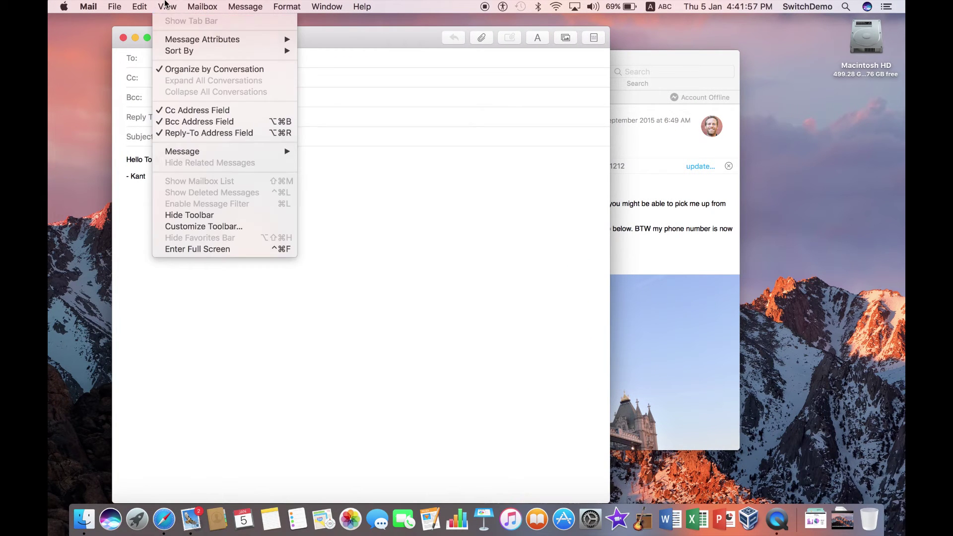
{"action": "left_click", "coordinate": [167, 6]}
{"action": "left_click", "coordinate": [167, 5]}
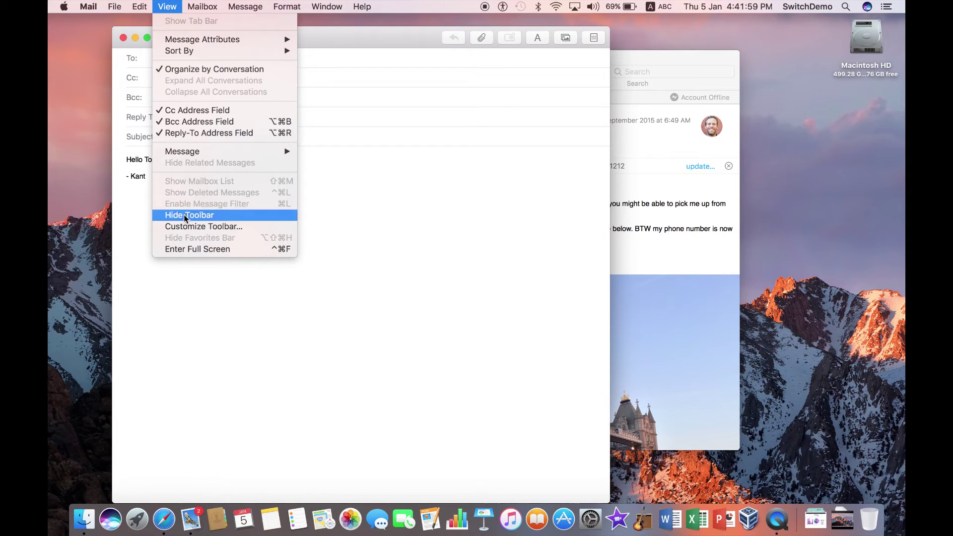
{"action": "left_click", "coordinate": [183, 230]}
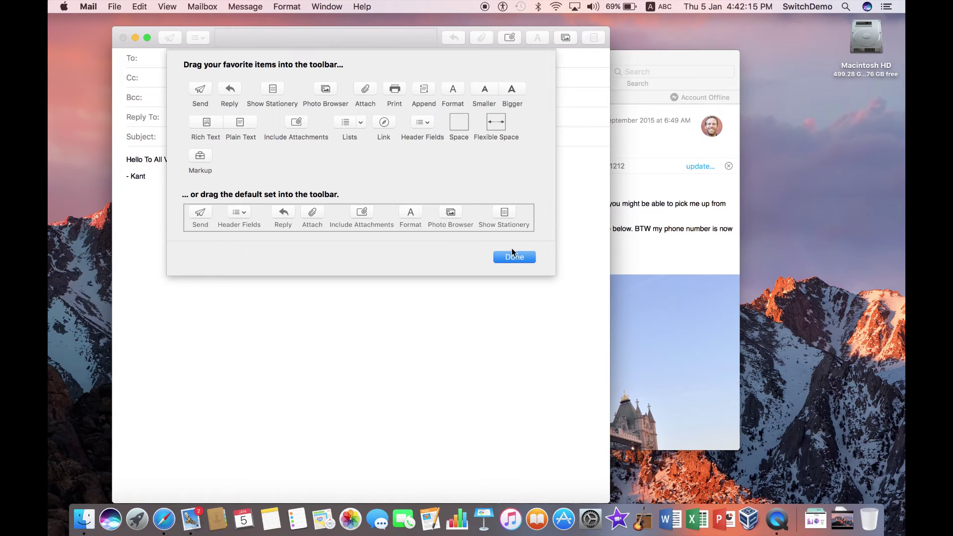
{"action": "left_click", "coordinate": [511, 257]}
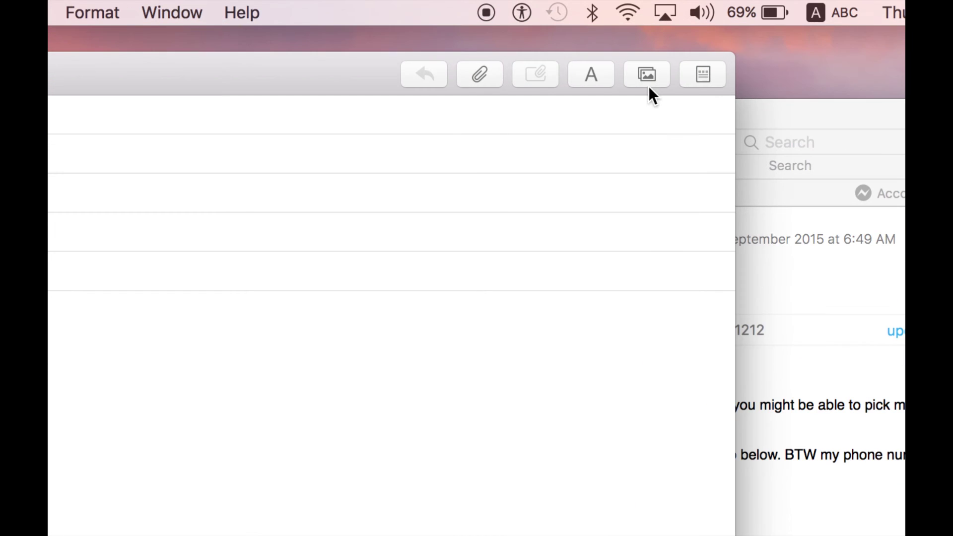
{"action": "left_click", "coordinate": [586, 76]}
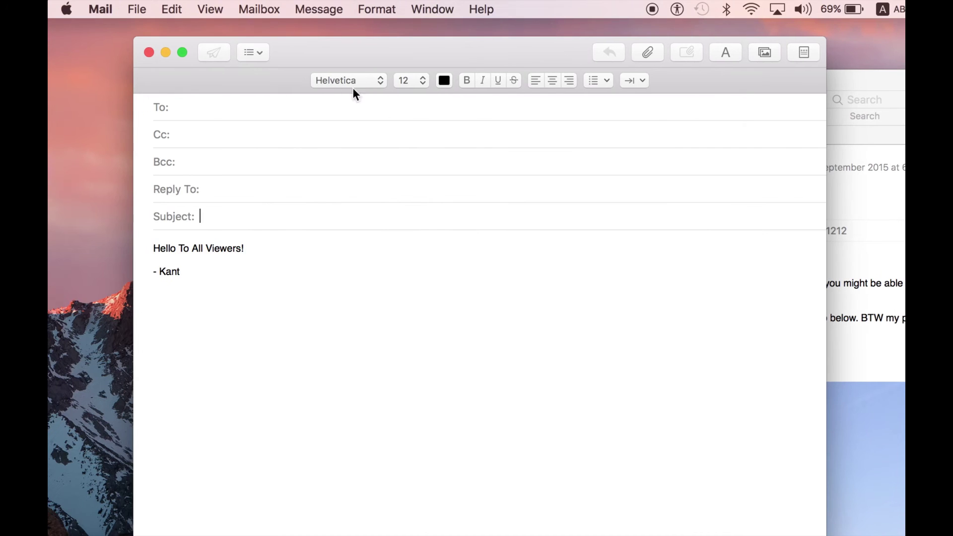
Step: Format the signature name as bold 24-point Chalkboard, leaving the greeting in Helvetica 12
{"action": "double_click", "coordinate": [167, 272]}
{"action": "left_click", "coordinate": [466, 81]}
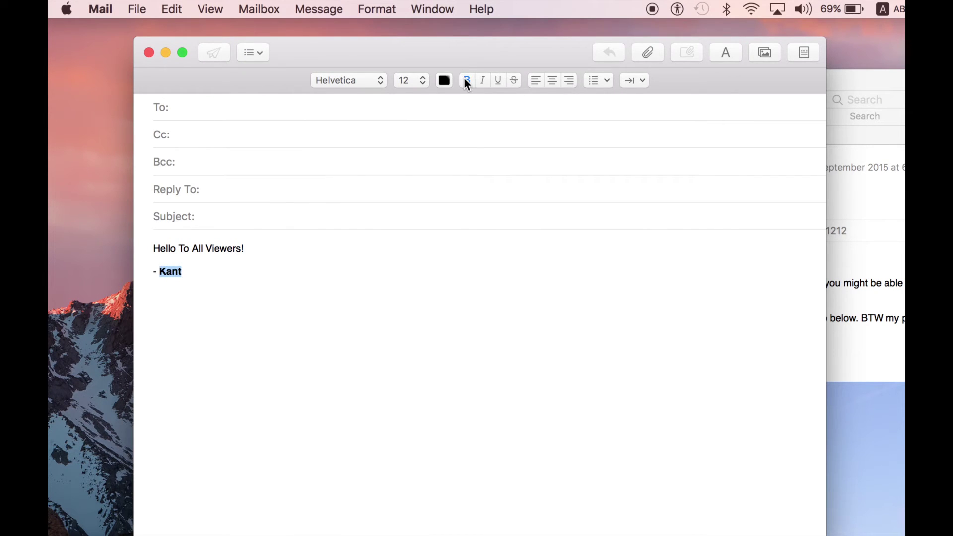
{"action": "left_click", "coordinate": [423, 80]}
{"action": "left_click", "coordinate": [407, 126]}
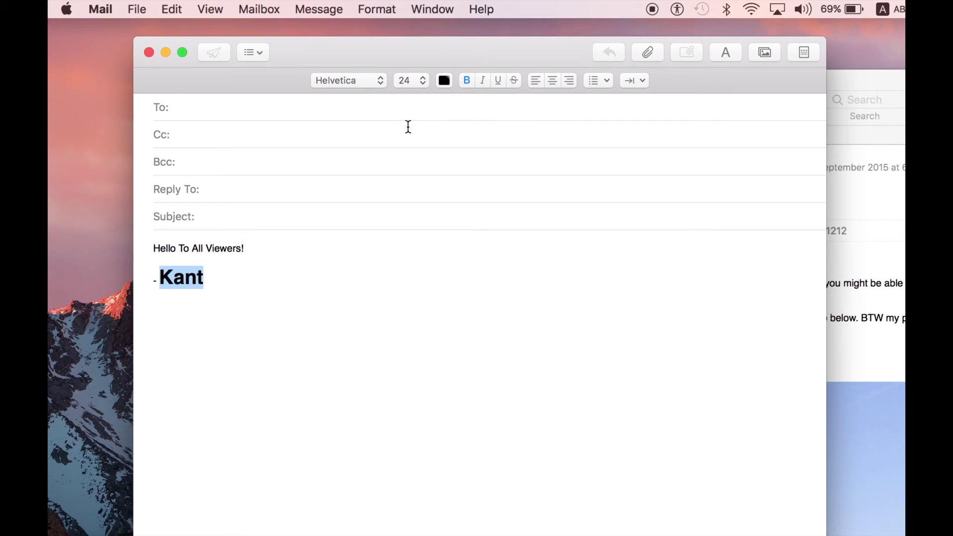
{"action": "left_click", "coordinate": [362, 81]}
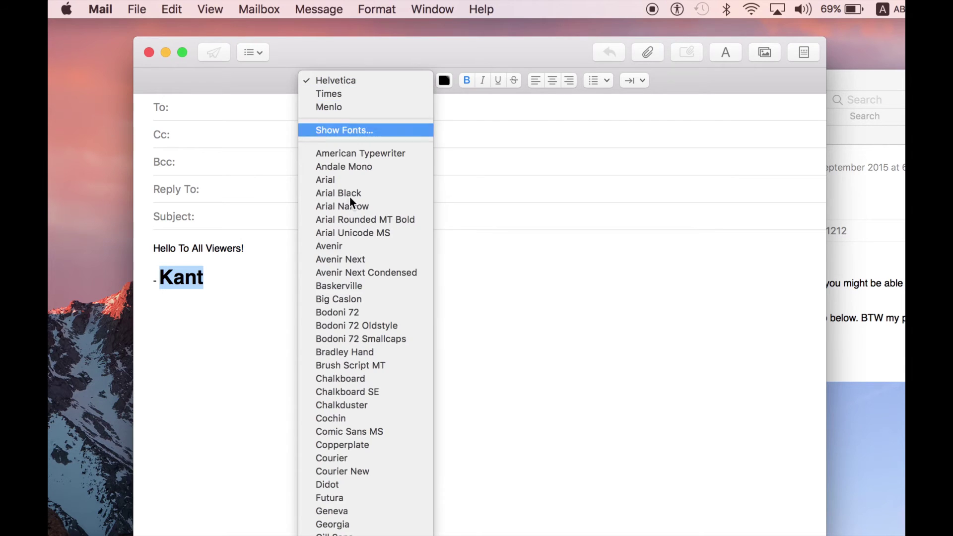
{"action": "left_click", "coordinate": [341, 379]}
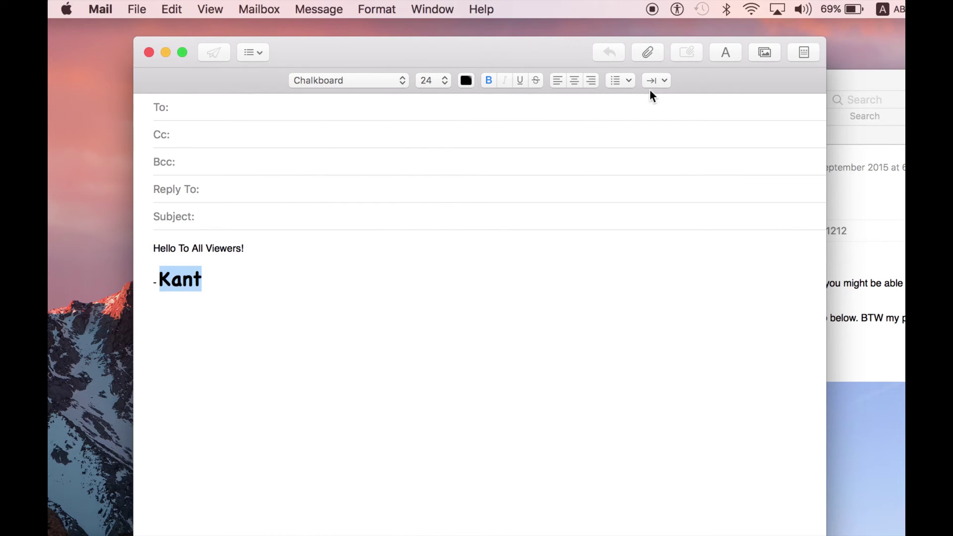
Step: Attach Kiva.pdf from the Documents folder to the message
{"action": "left_click", "coordinate": [646, 53]}
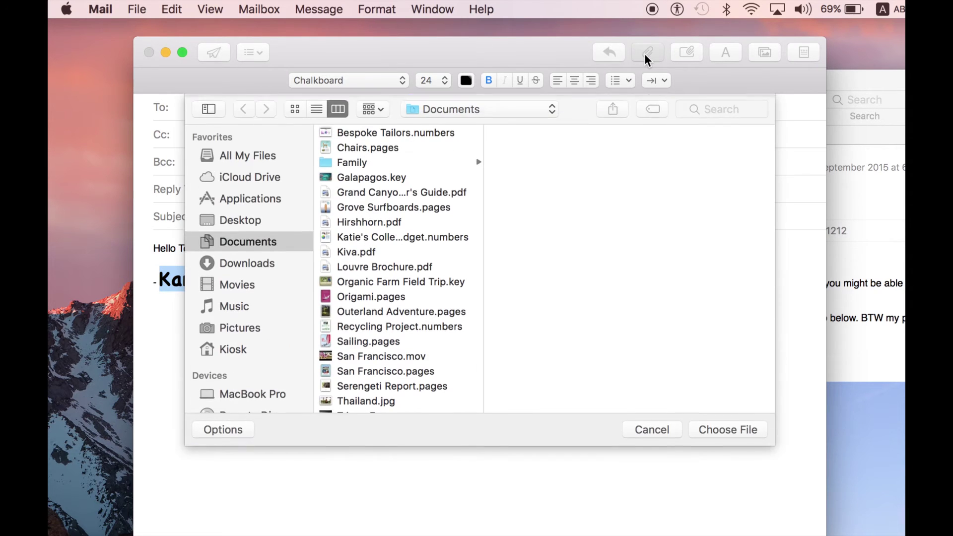
{"action": "left_click", "coordinate": [401, 252]}
{"action": "left_click", "coordinate": [742, 431]}
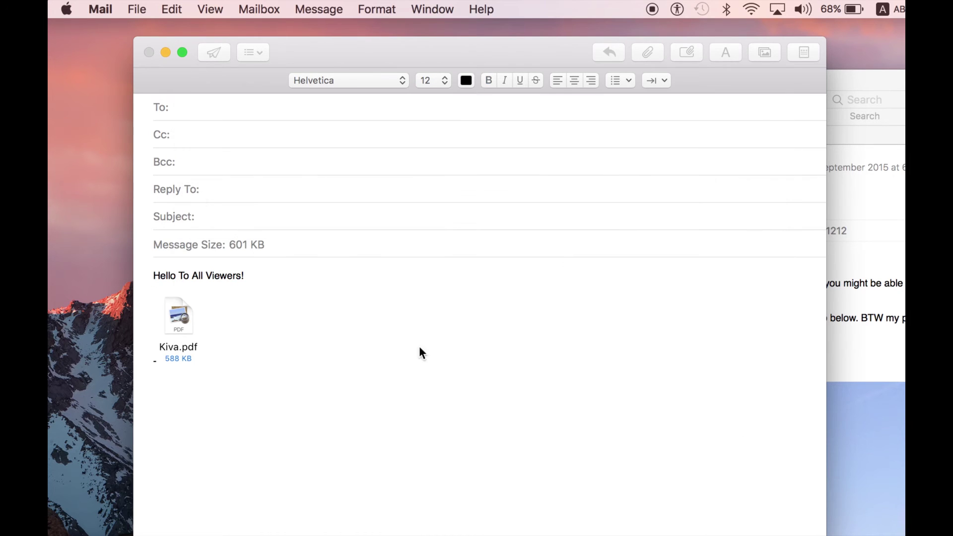
Step: Open the Photo Browser panel, move it toward the centre, and close it
{"action": "left_click", "coordinate": [767, 54]}
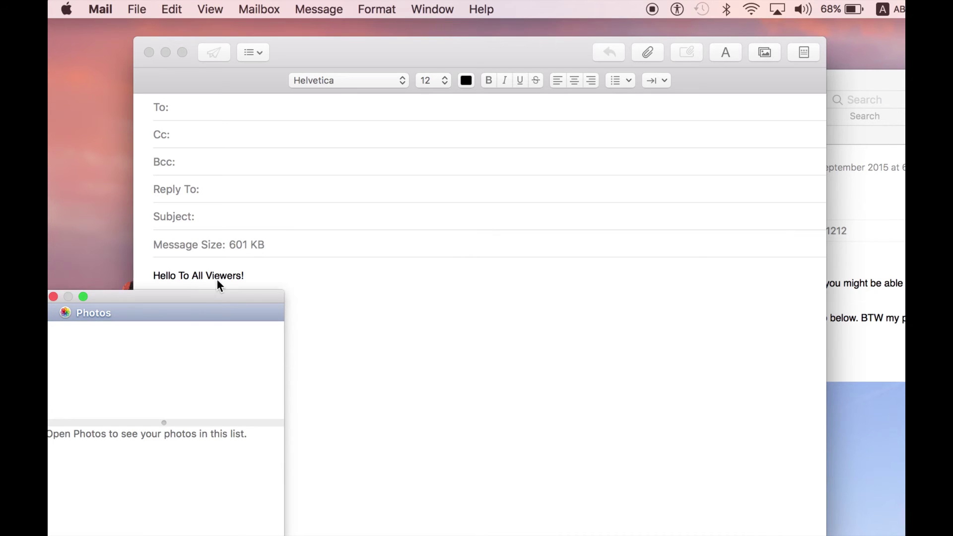
{"action": "left_click_drag", "start_coordinate": [206, 297], "coordinate": [545, 92]}
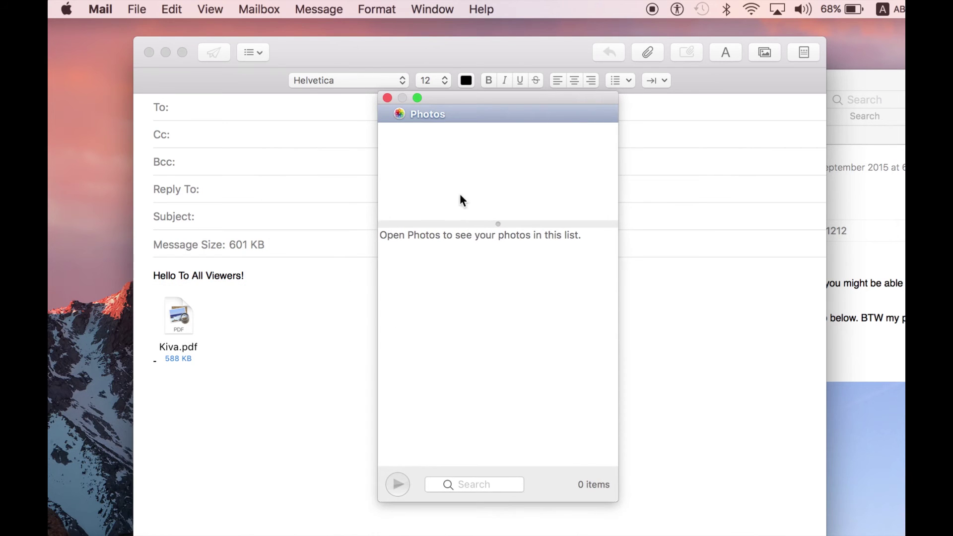
{"action": "left_click", "coordinate": [387, 97]}
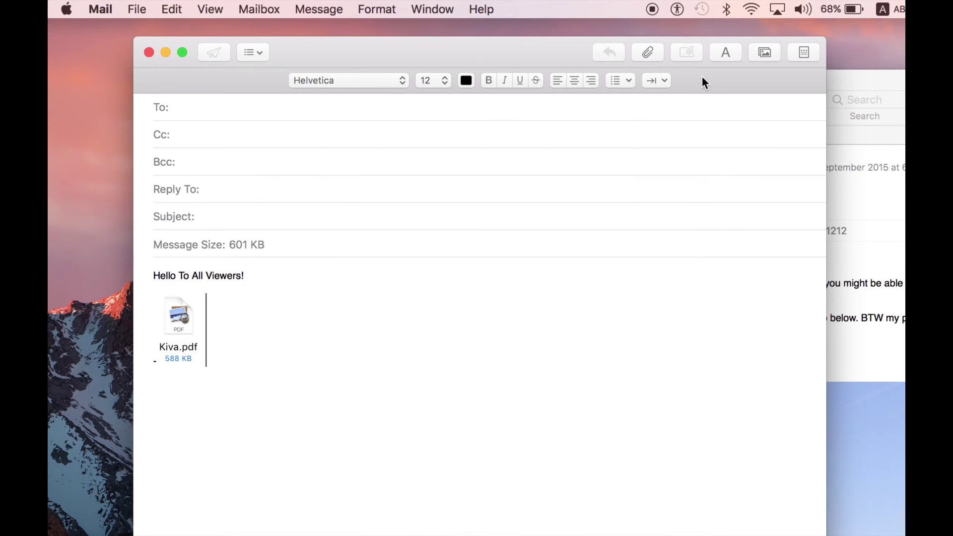
Step: Apply the Birthday Banners stationery, accepting the warning, and scroll down the body
{"action": "left_click", "coordinate": [808, 51]}
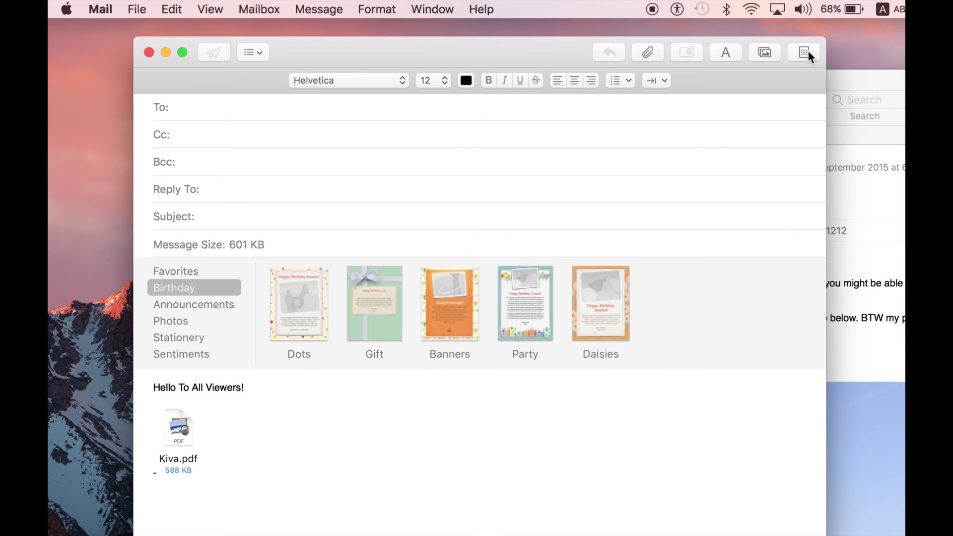
{"action": "left_click", "coordinate": [454, 311]}
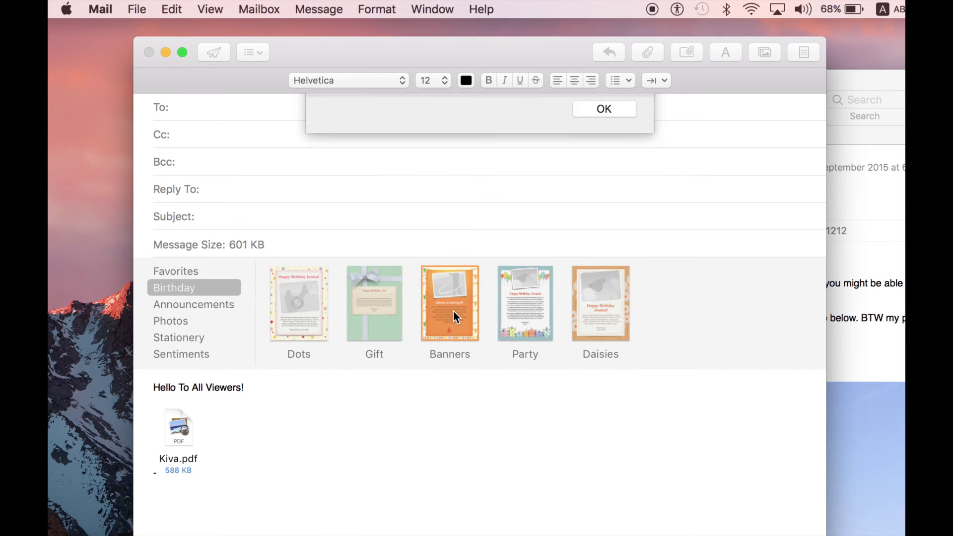
{"action": "left_click", "coordinate": [604, 208]}
{"action": "left_click", "coordinate": [234, 405]}
{"action": "key", "text": "BackSpace"}
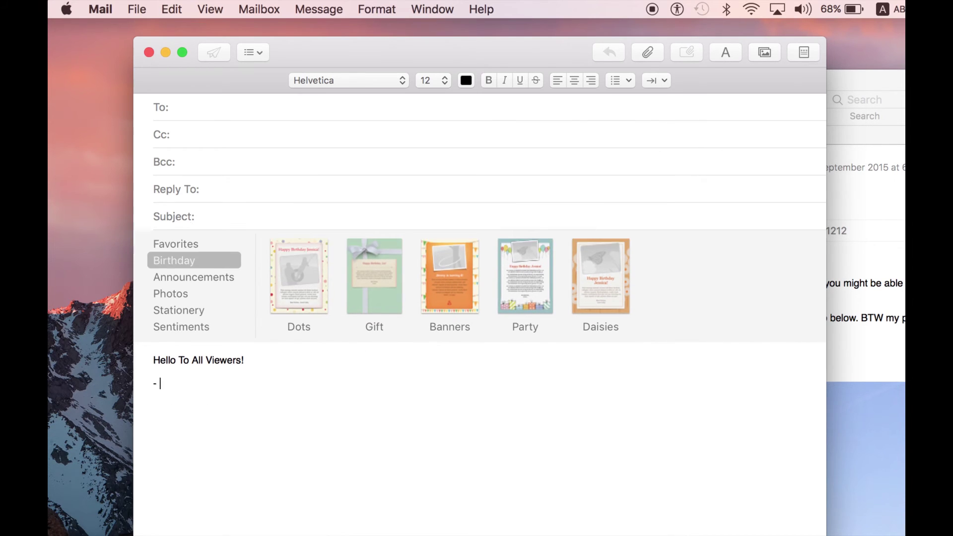
{"action": "left_click", "coordinate": [456, 293]}
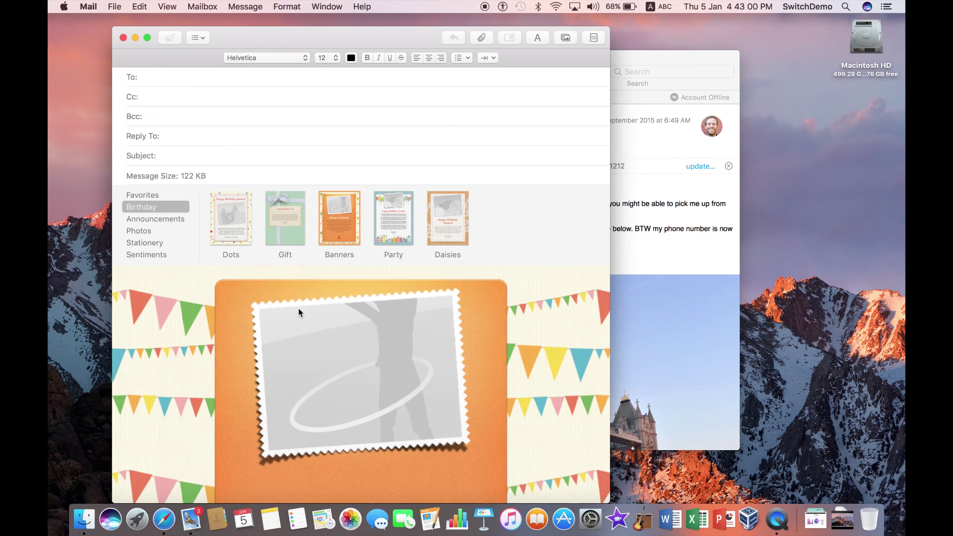
{"action": "scroll", "coordinate": [299, 312], "scroll_direction": "down", "scroll_amount": 6}
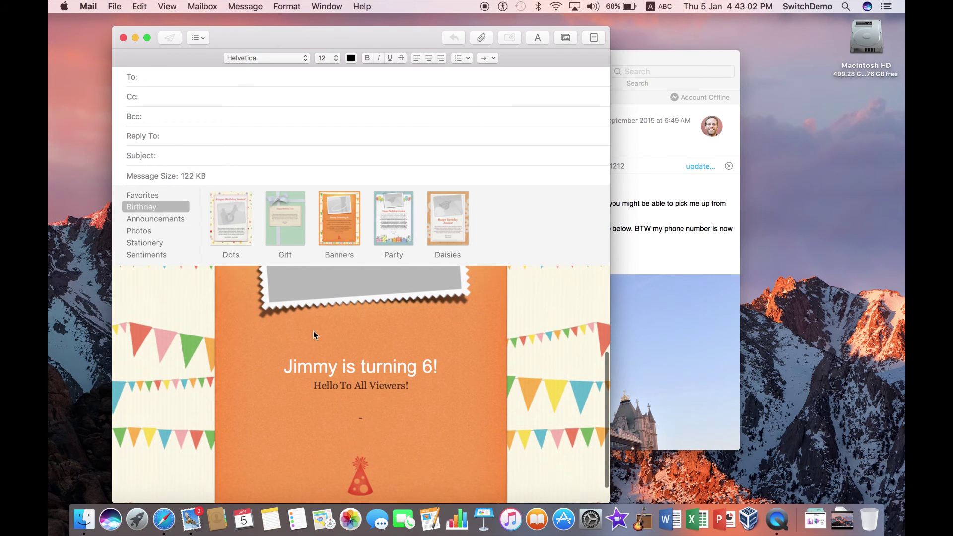
Step: Replace the 'Jimmy is turning 6!' headline with 'Switch is now 21 years old', fixing typos
{"action": "left_click", "coordinate": [352, 365]}
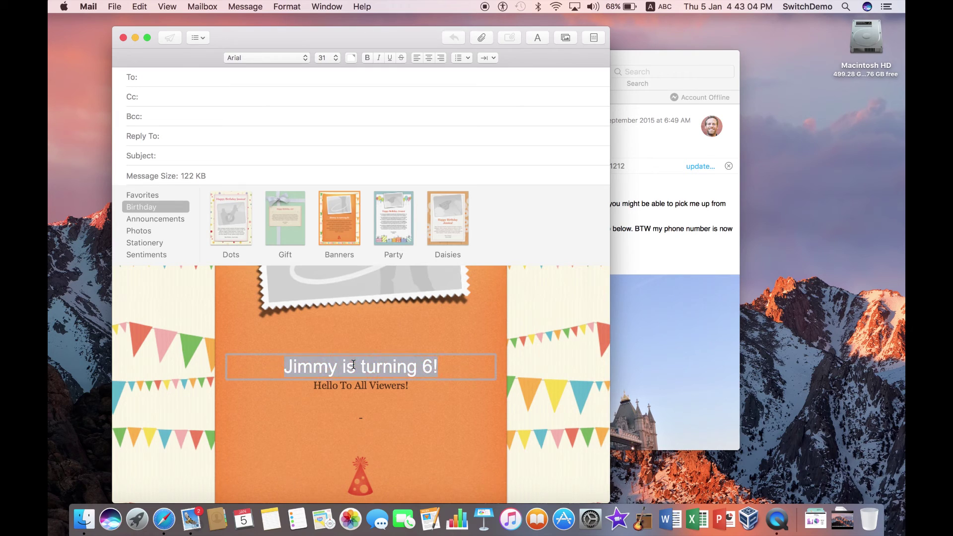
{"action": "type", "text": "Switch is n"}
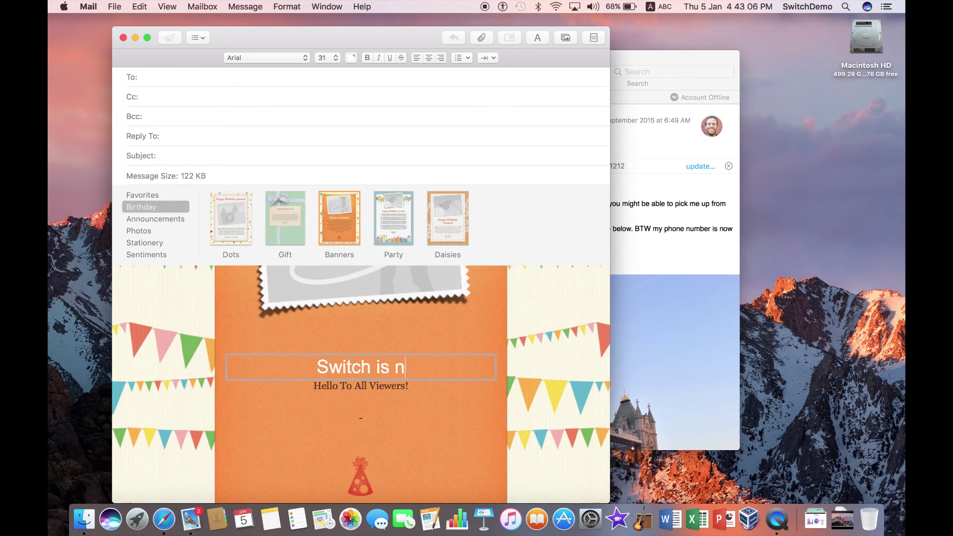
{"action": "type", "text": "ow 30"}
{"action": "key", "text": "BackSpace"}
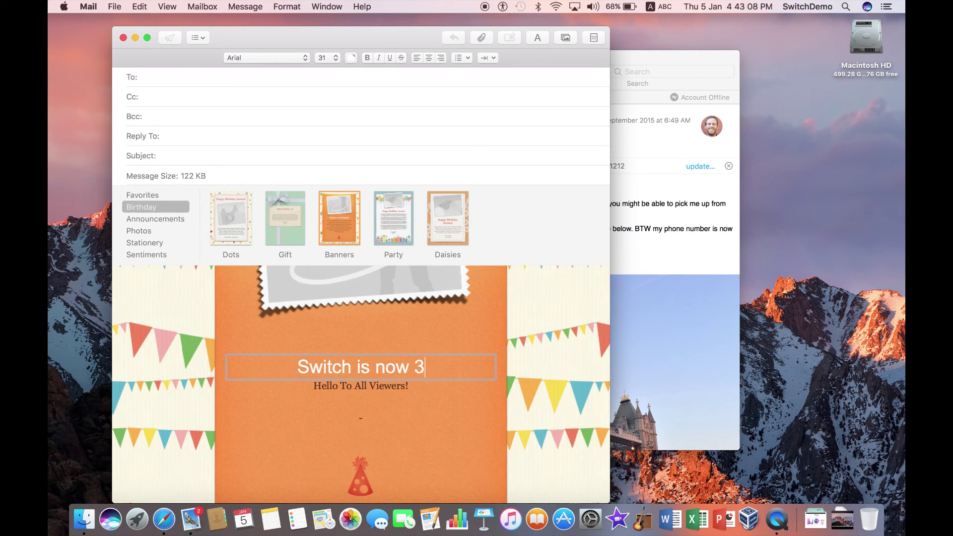
{"action": "type", "text": "1"}
{"action": "key", "text": "BackSpace"}
{"action": "key", "text": "BackSpace"}
{"action": "type", "text": "21"}
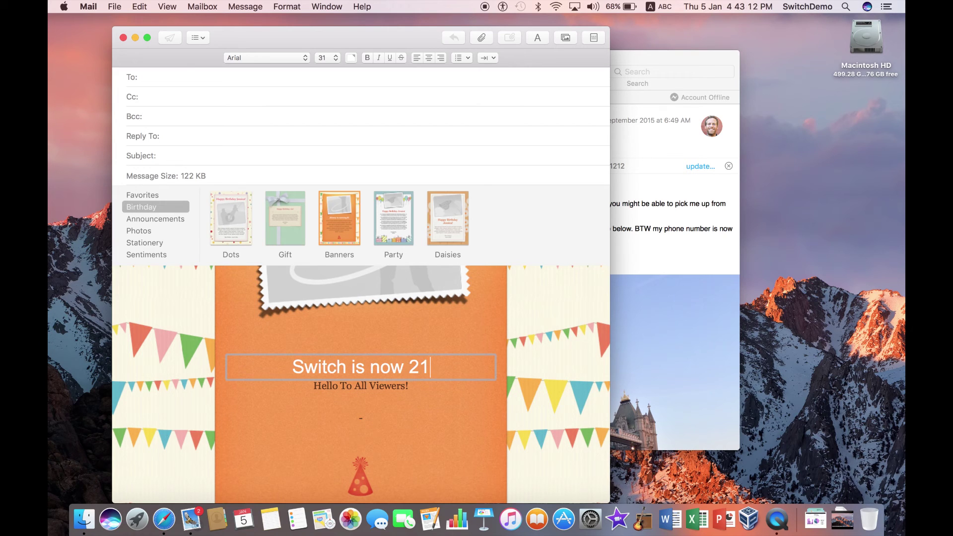
{"action": "type", "text": " years "}
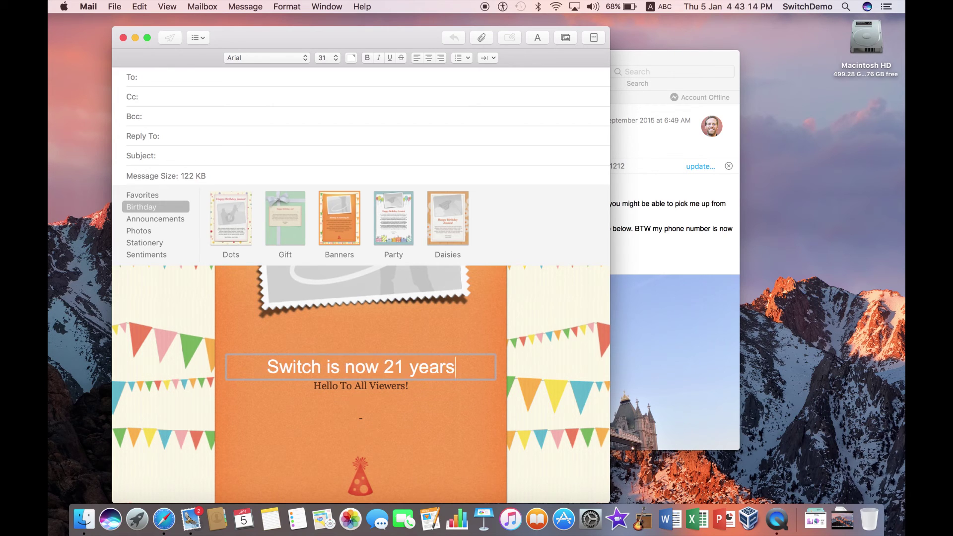
{"action": "type", "text": "old1"}
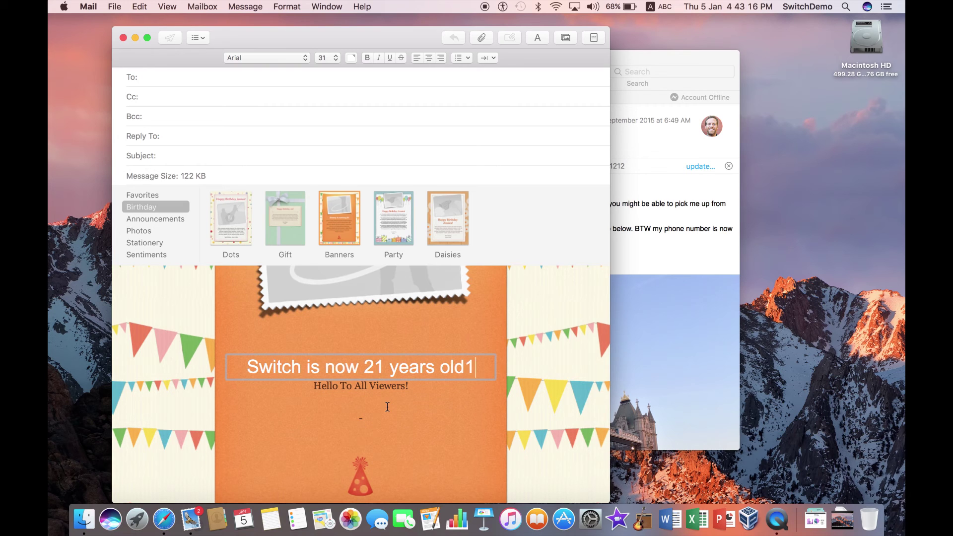
{"action": "key", "text": "BackSpace"}
Step: End the headline with '!' and switch to the Announcements Lunch stationery
{"action": "type", "text": "!"}
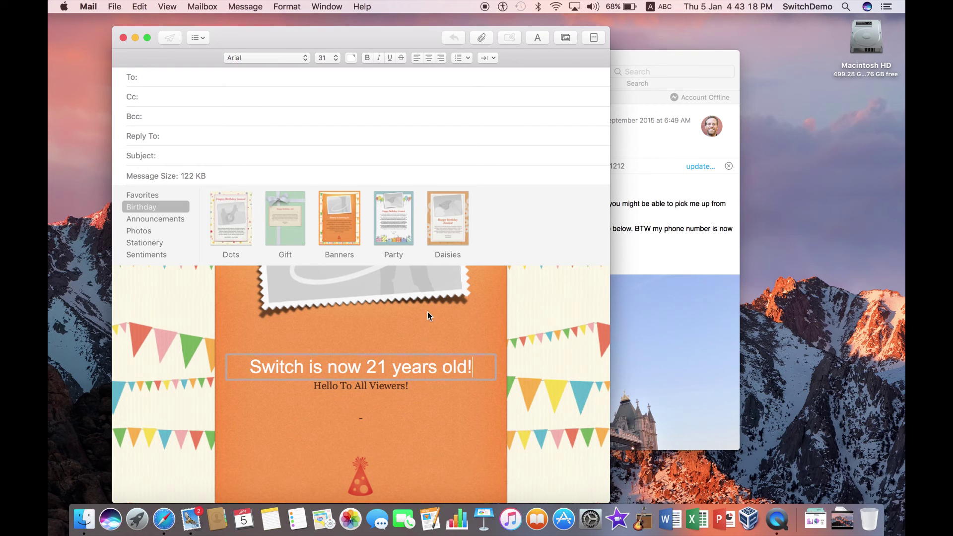
{"action": "left_click", "coordinate": [400, 223]}
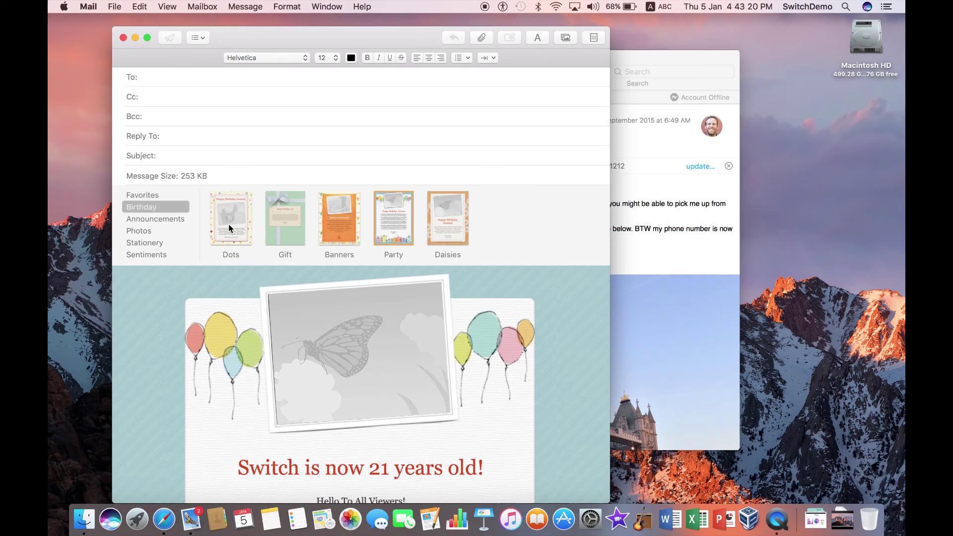
{"action": "left_click", "coordinate": [147, 219]}
{"action": "left_click", "coordinate": [251, 217]}
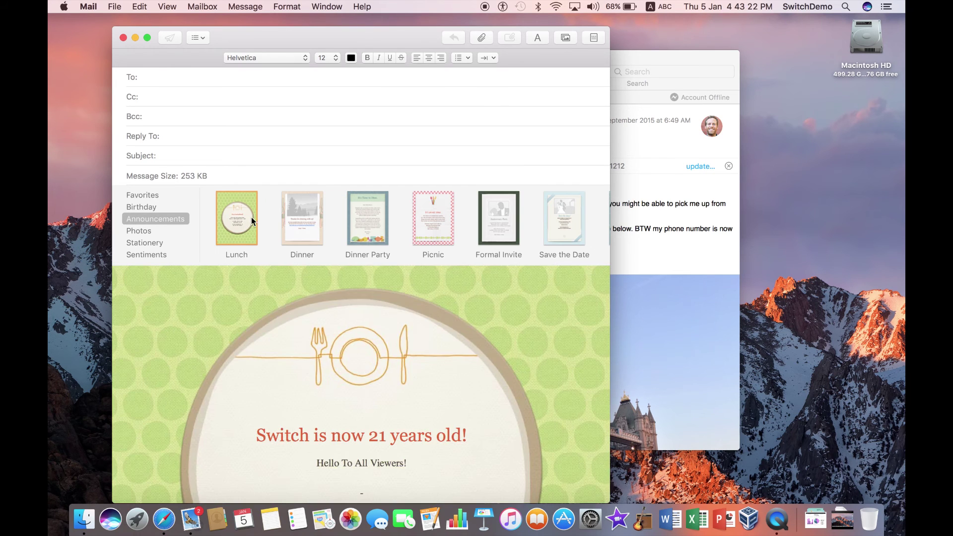
{"action": "left_click", "coordinate": [303, 219]}
{"action": "left_click", "coordinate": [239, 217]}
Step: Move the new message window up and to the right
{"action": "scroll", "coordinate": [198, 323], "scroll_direction": "down", "scroll_amount": 3}
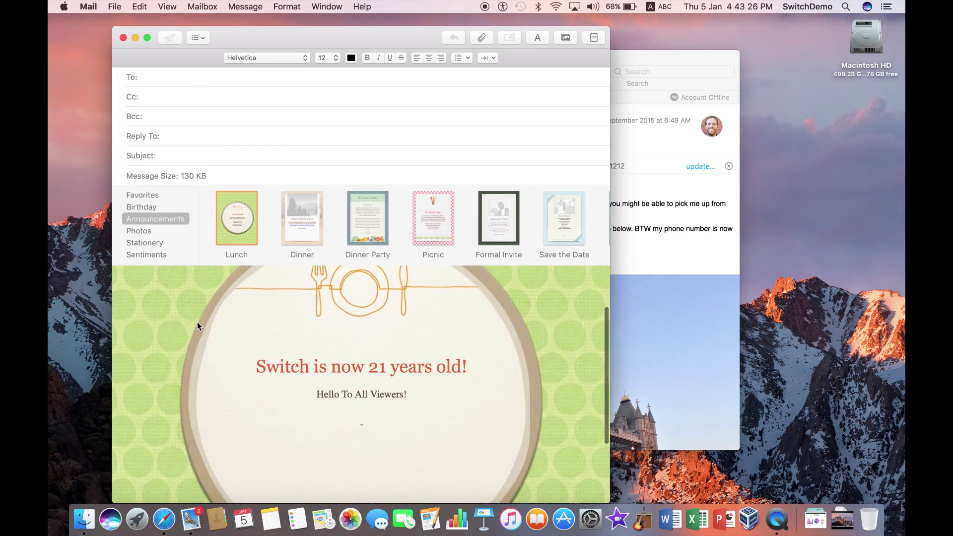
{"action": "left_click_drag", "start_coordinate": [236, 38], "coordinate": [303, 38]}
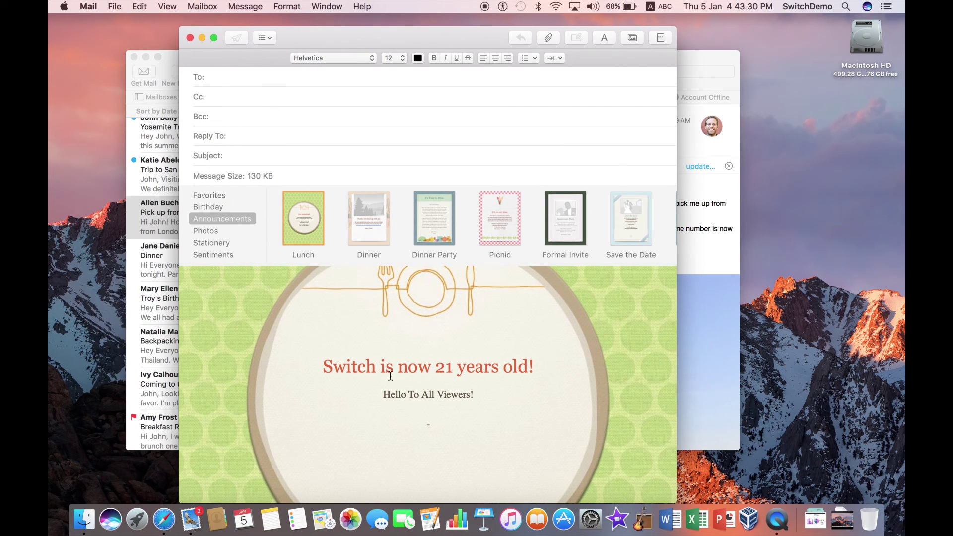
{"action": "scroll", "coordinate": [407, 331], "scroll_direction": "up", "scroll_amount": 3}
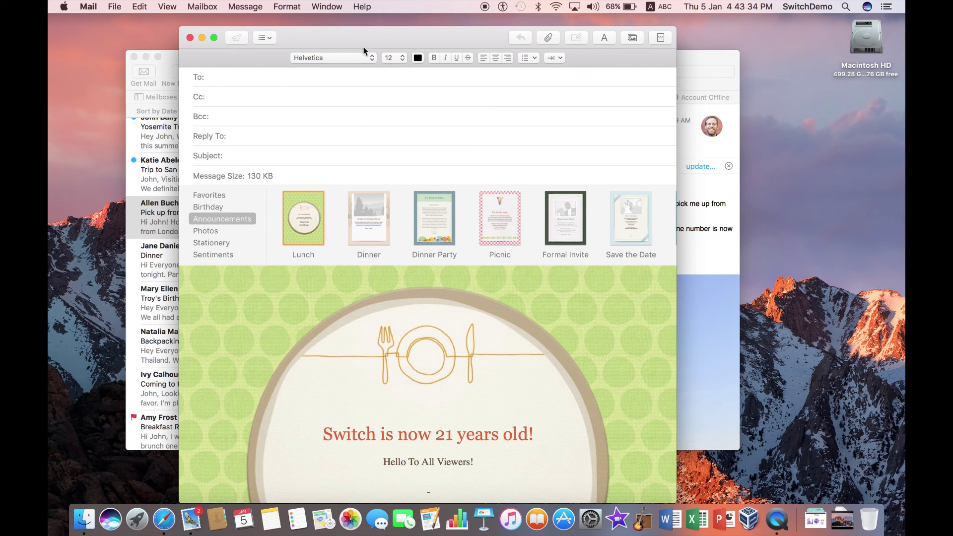
{"action": "left_click_drag", "start_coordinate": [364, 47], "coordinate": [502, 17]}
{"action": "left_click", "coordinate": [275, 58]}
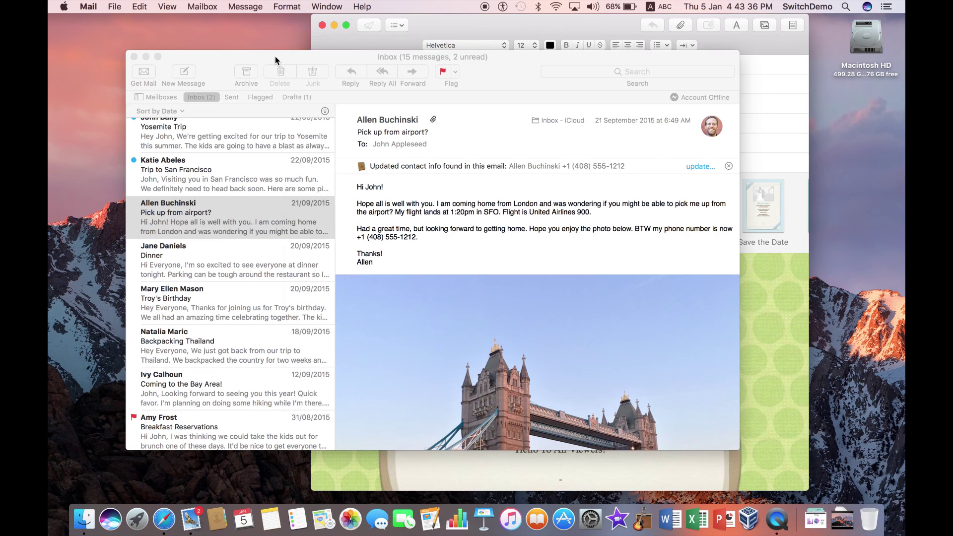
{"action": "left_click", "coordinate": [155, 97]}
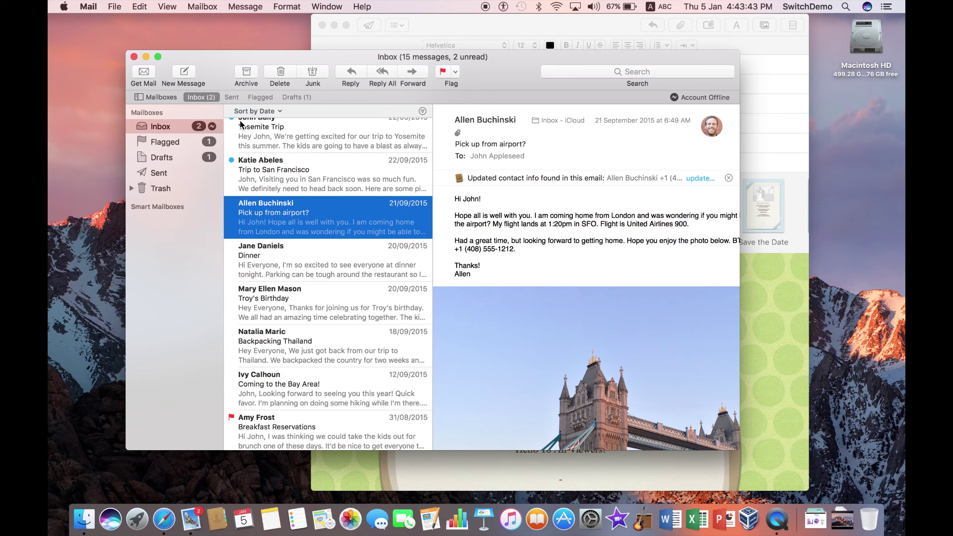
{"action": "left_click", "coordinate": [474, 27]}
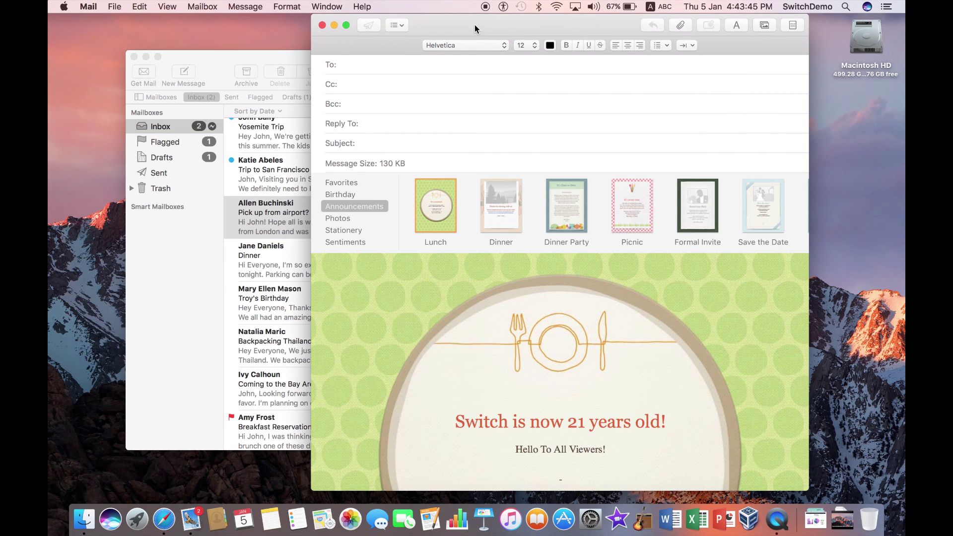